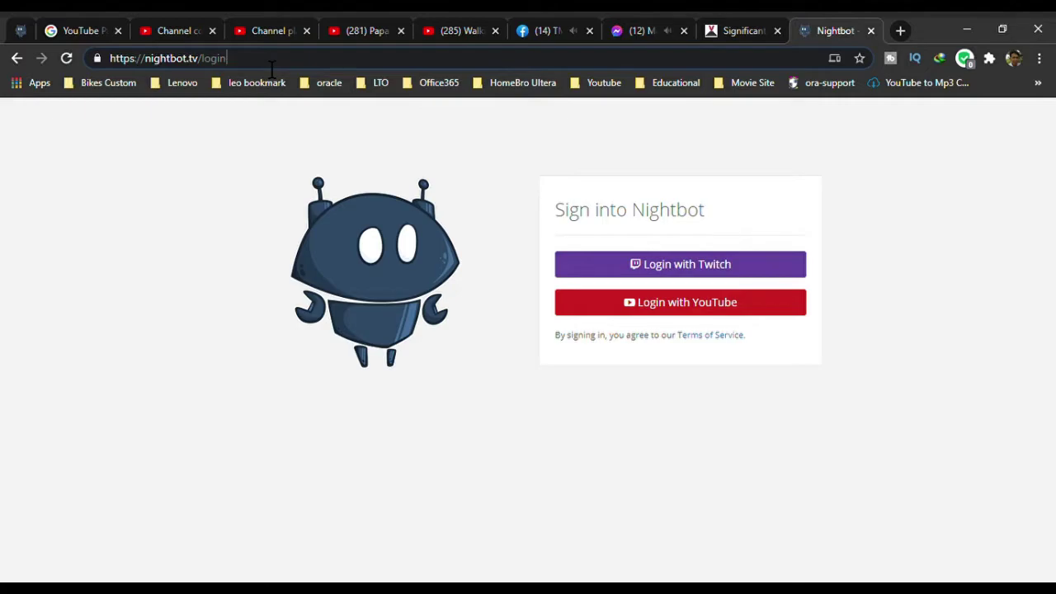
pyautogui.moveTo(271, 70); pyautogui.dragTo(110, 60)
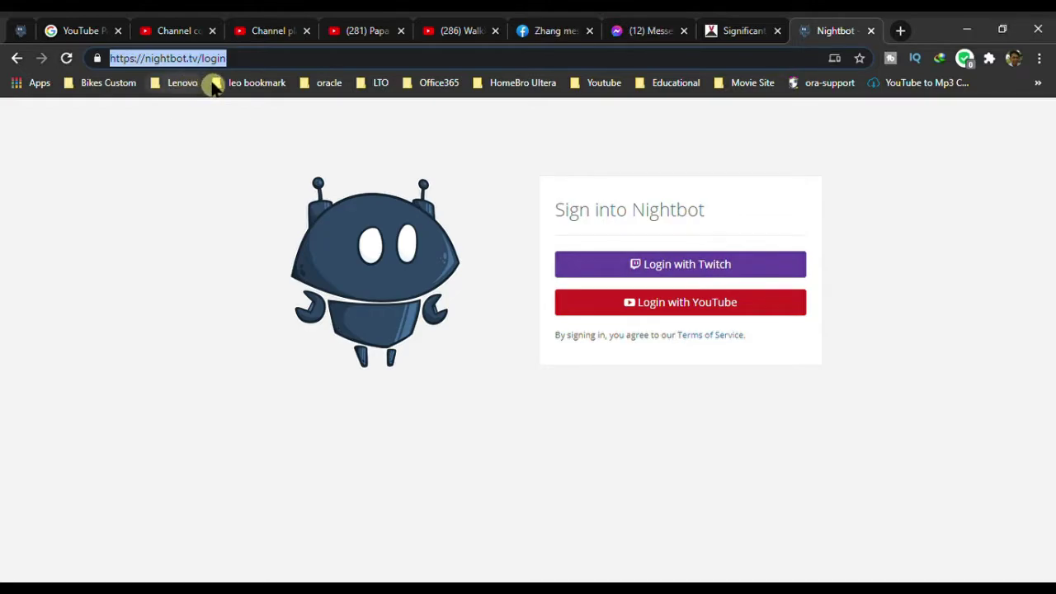
pyautogui.click(256, 186)
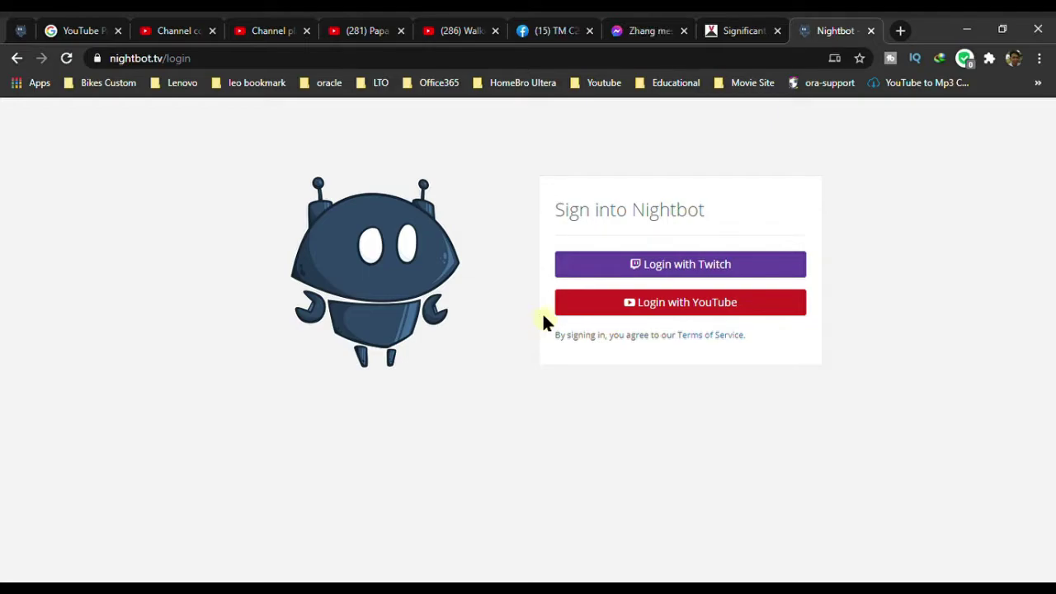
# Log in with YouTube, choose the channel account, and allow Nightbot access to it
pyautogui.click(617, 317)
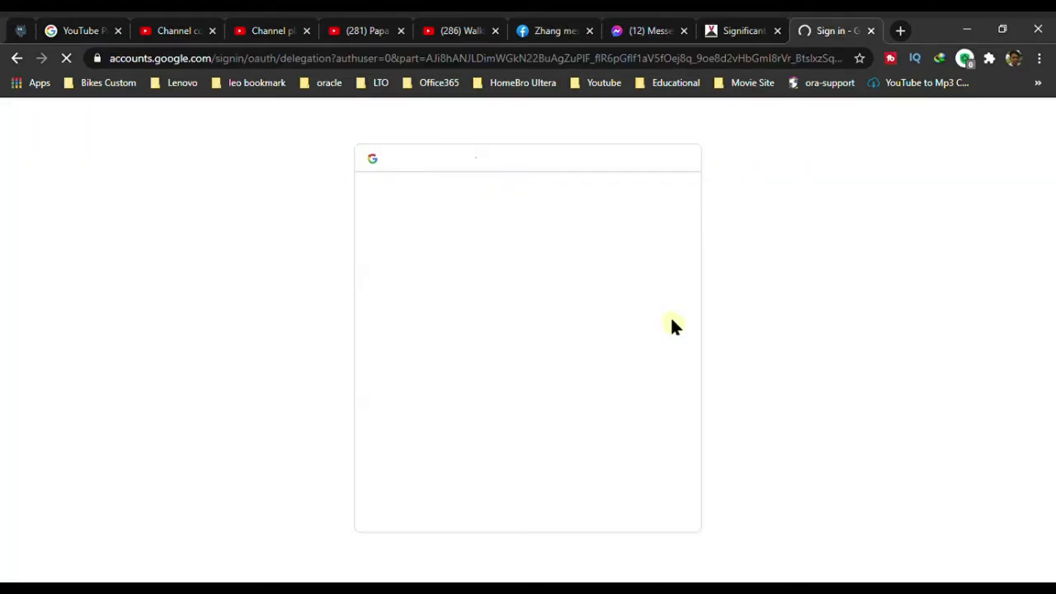
pyautogui.scroll(-1, 594, 346)
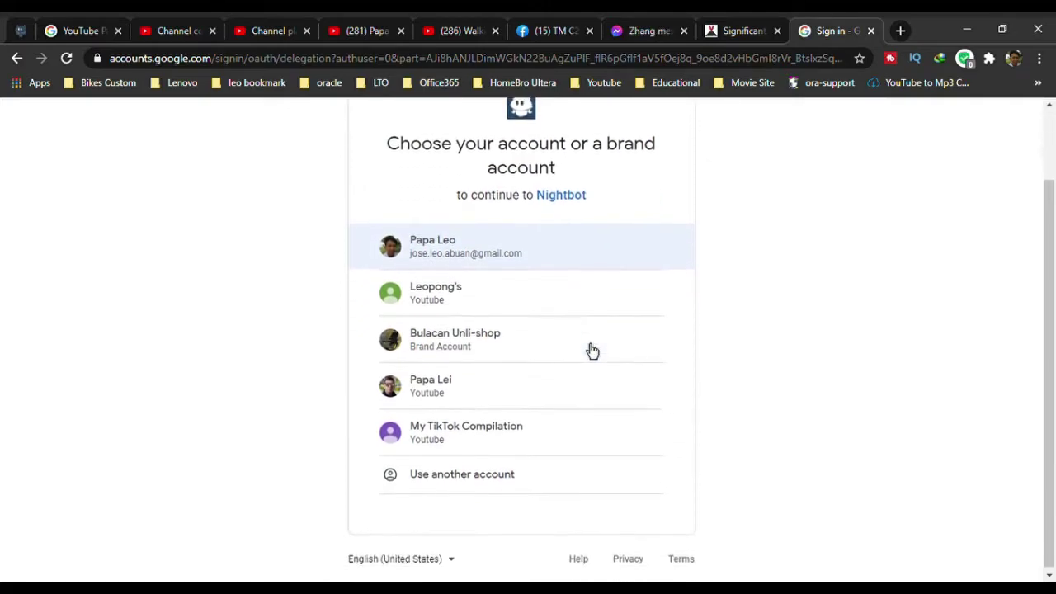
pyautogui.click(457, 391)
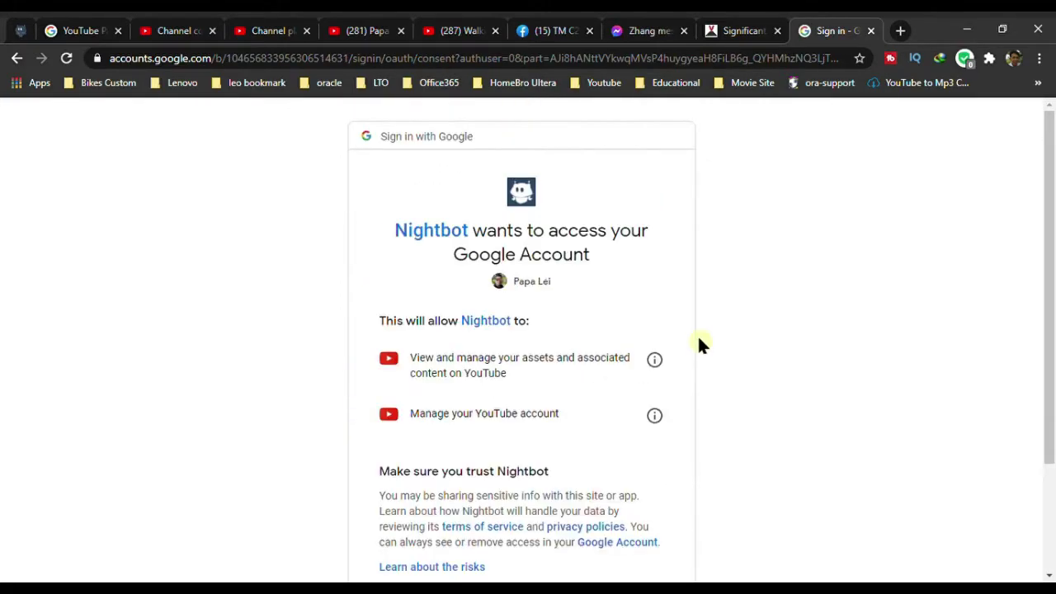
pyautogui.scroll(-2, 742, 278)
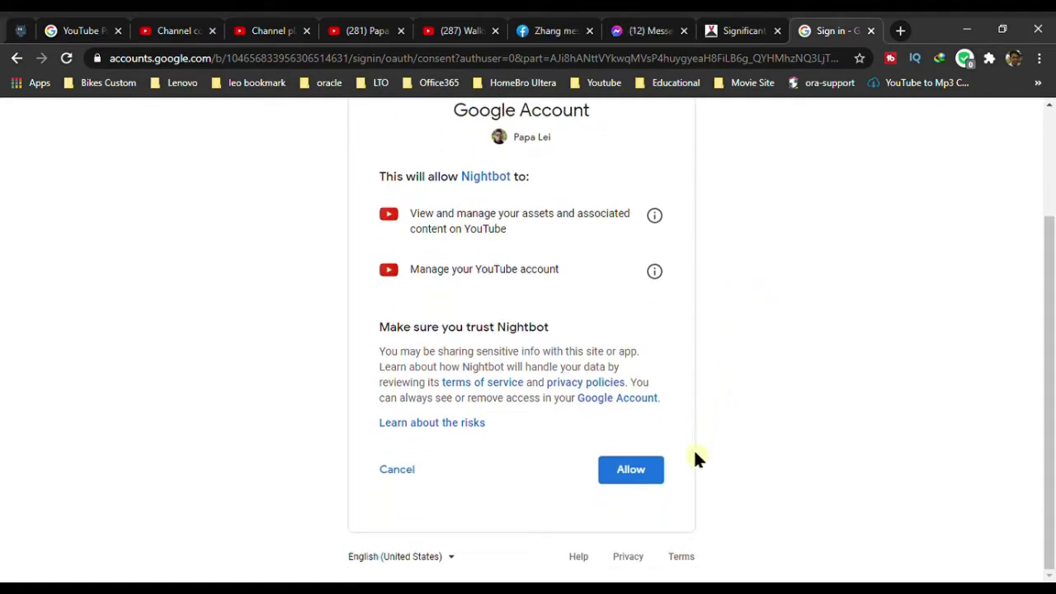
pyautogui.click(636, 478)
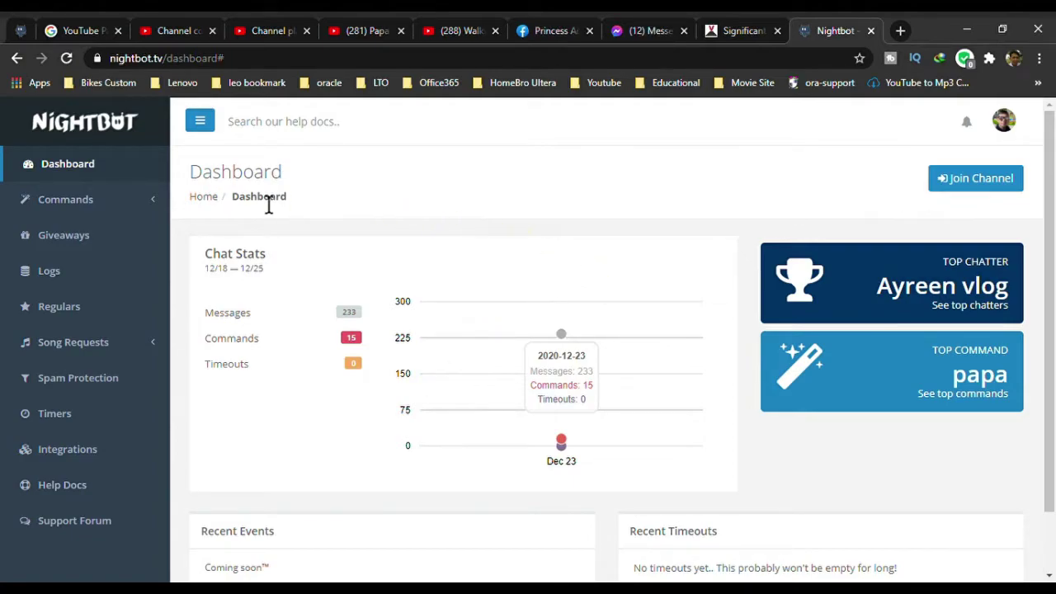
# Expand the Commands section in the dashboard sidebar
pyautogui.click(83, 213)
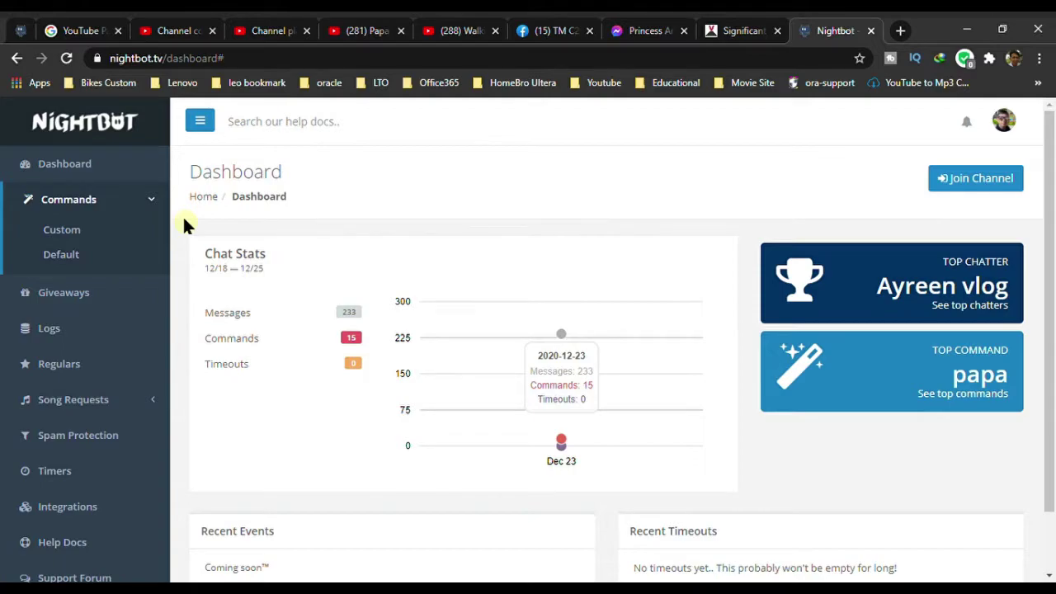
# Open the Custom commands list and start a new command with Add Command
pyautogui.click(87, 241)
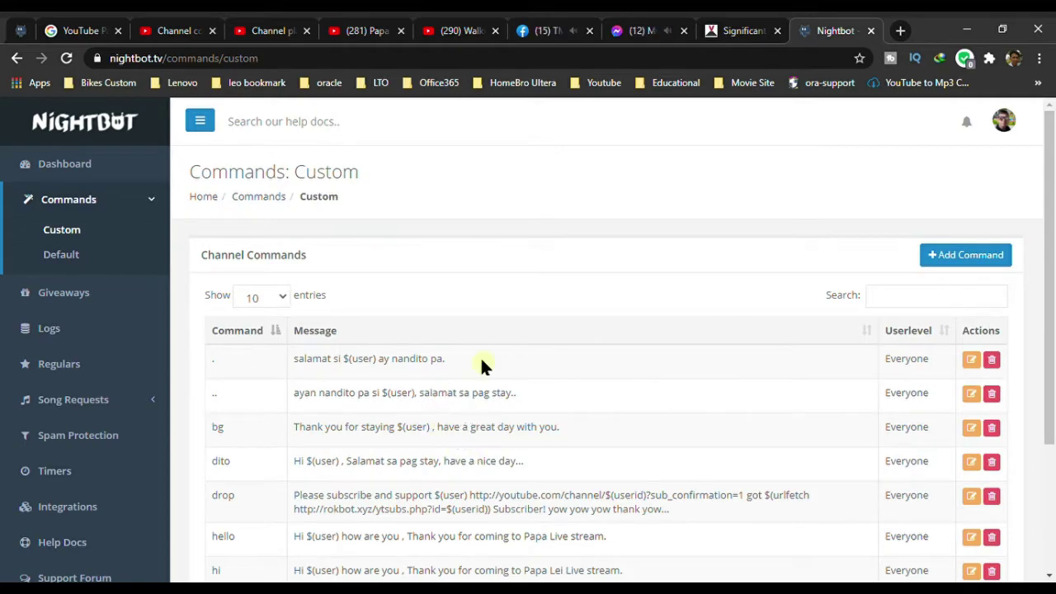
pyautogui.click(969, 262)
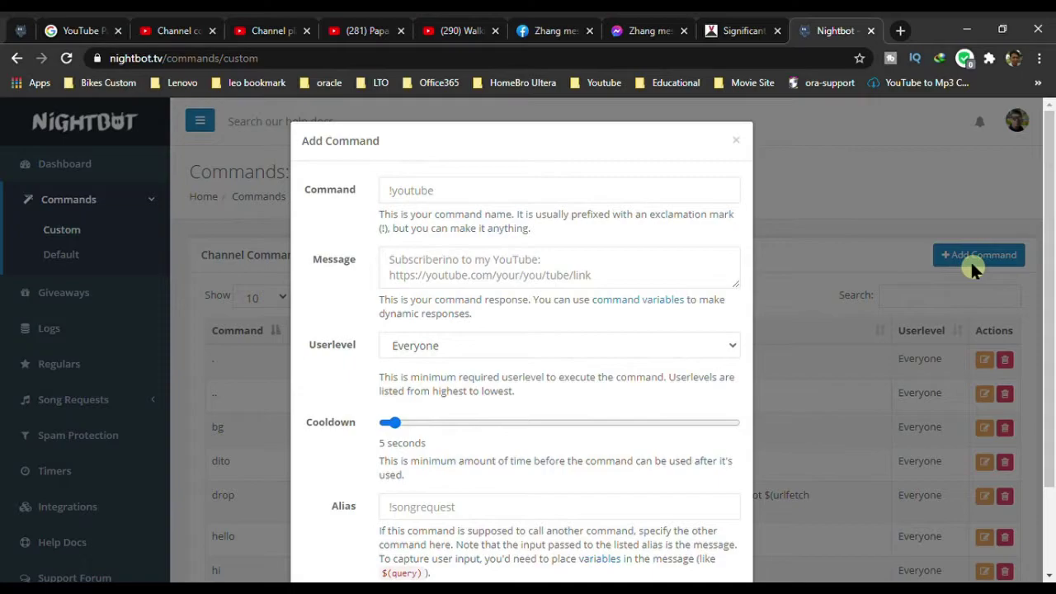
# Enter 'link' as the command name, ready to write its message
pyautogui.click(537, 196)
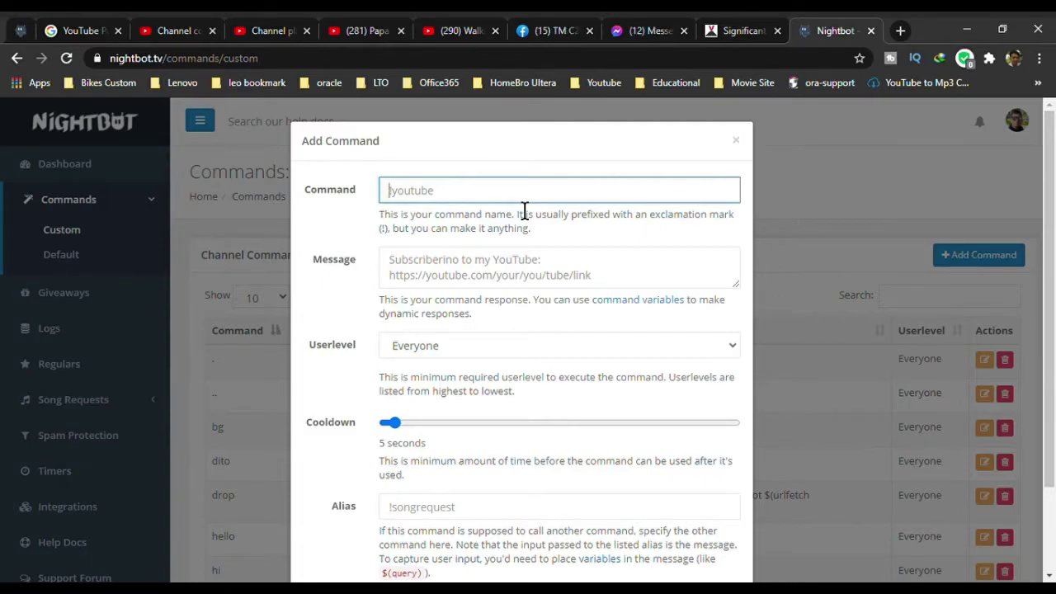
pyautogui.write('link')
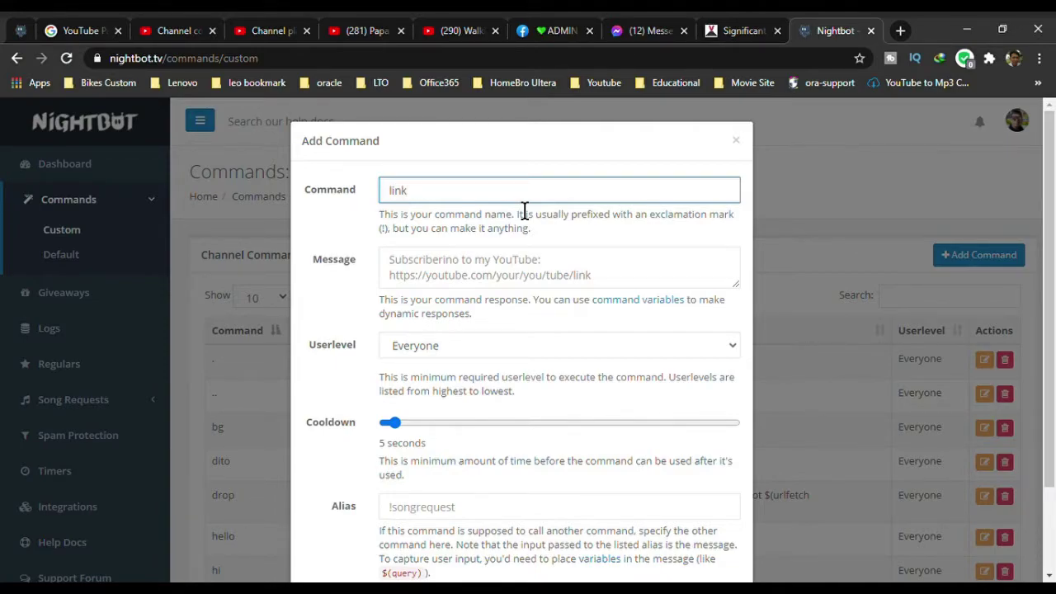
pyautogui.click(482, 281)
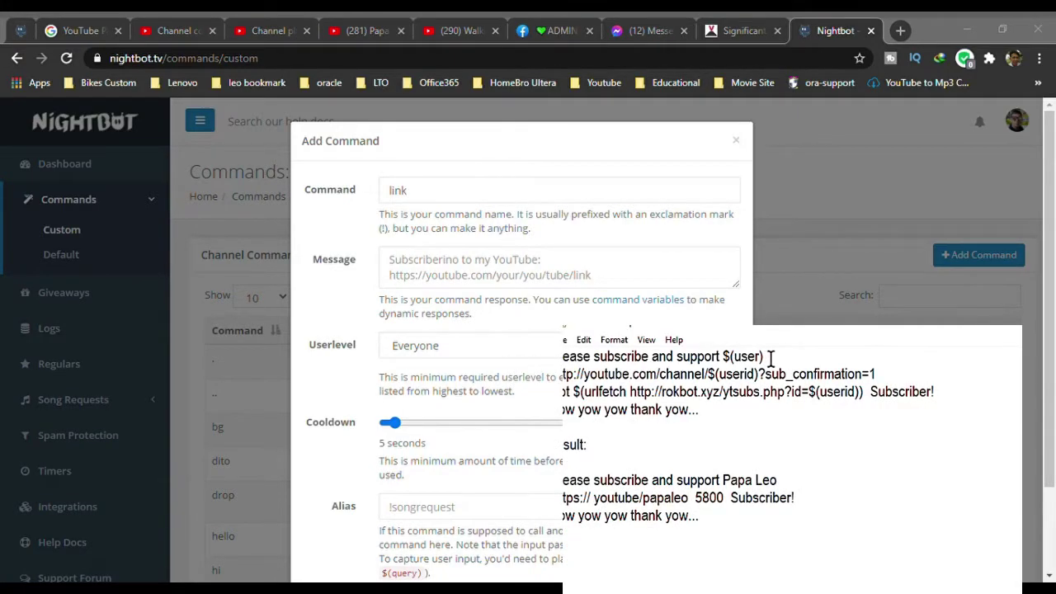
pyautogui.moveTo(768, 356); pyautogui.dragTo(565, 357)
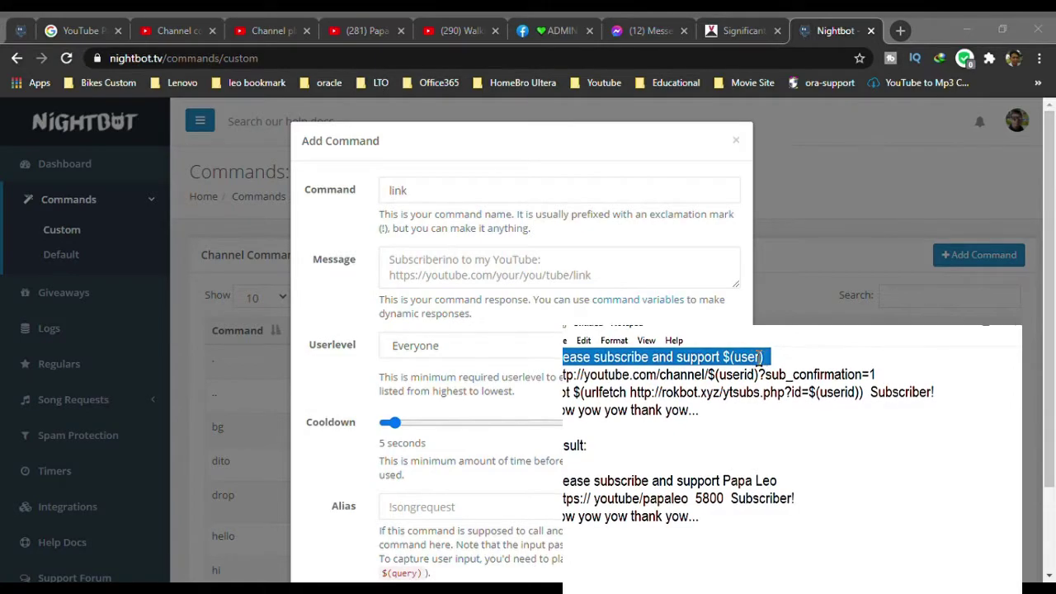
pyautogui.moveTo(723, 356); pyautogui.dragTo(760, 357)
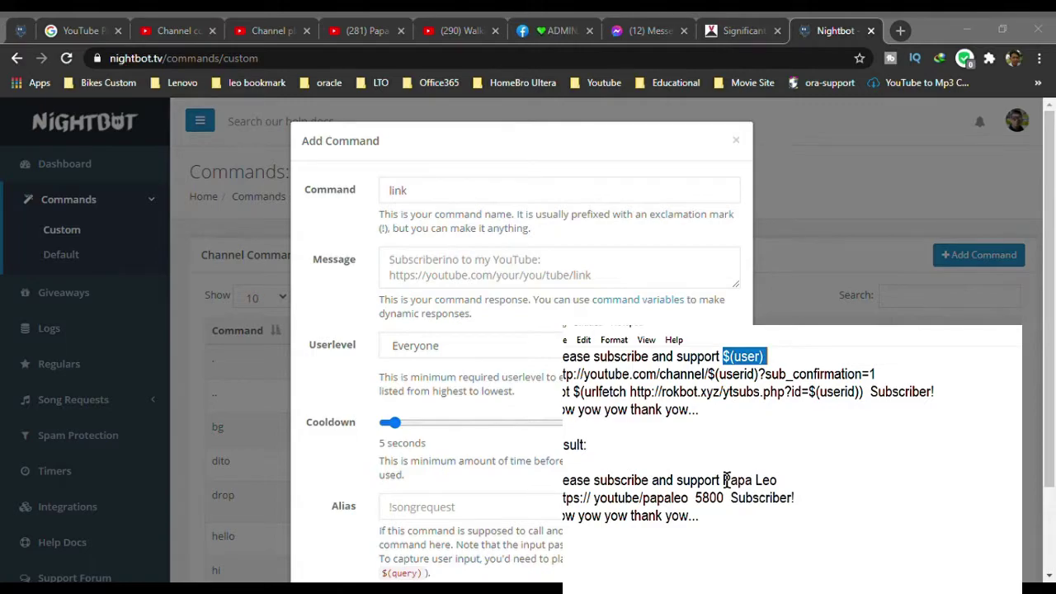
pyautogui.moveTo(723, 479); pyautogui.dragTo(776, 482)
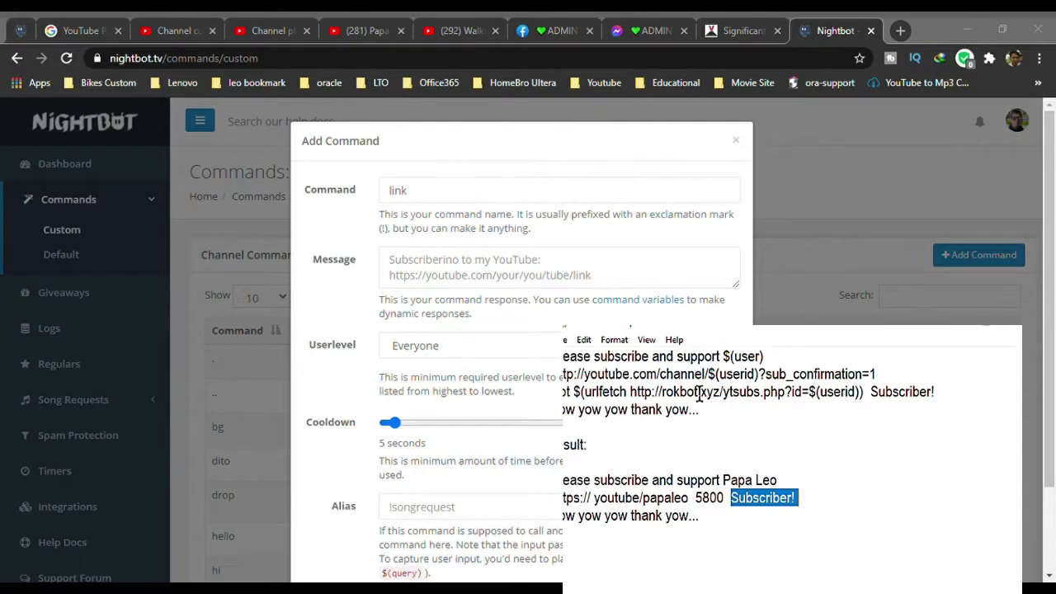
# In Notepad, write 'Command >> link' above the sample result text
pyautogui.moveTo(563, 374); pyautogui.dragTo(724, 399)
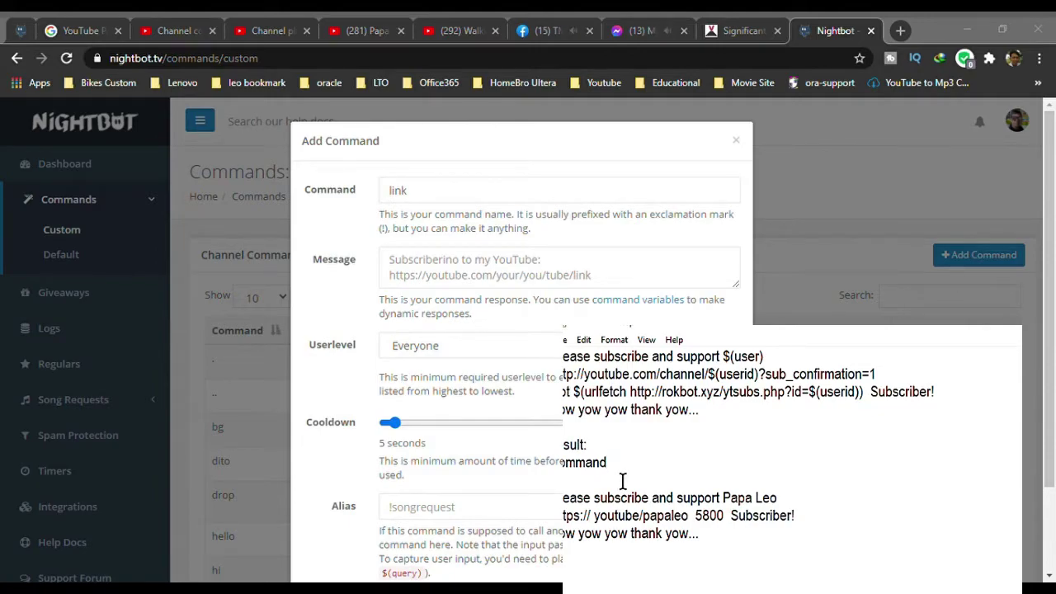
pyautogui.write('>>  link')
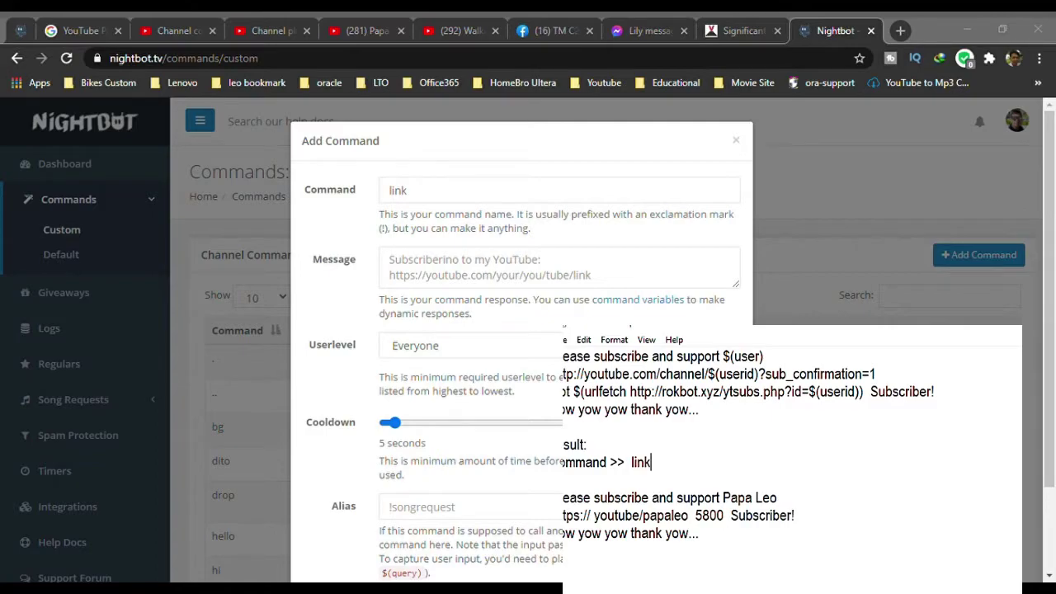
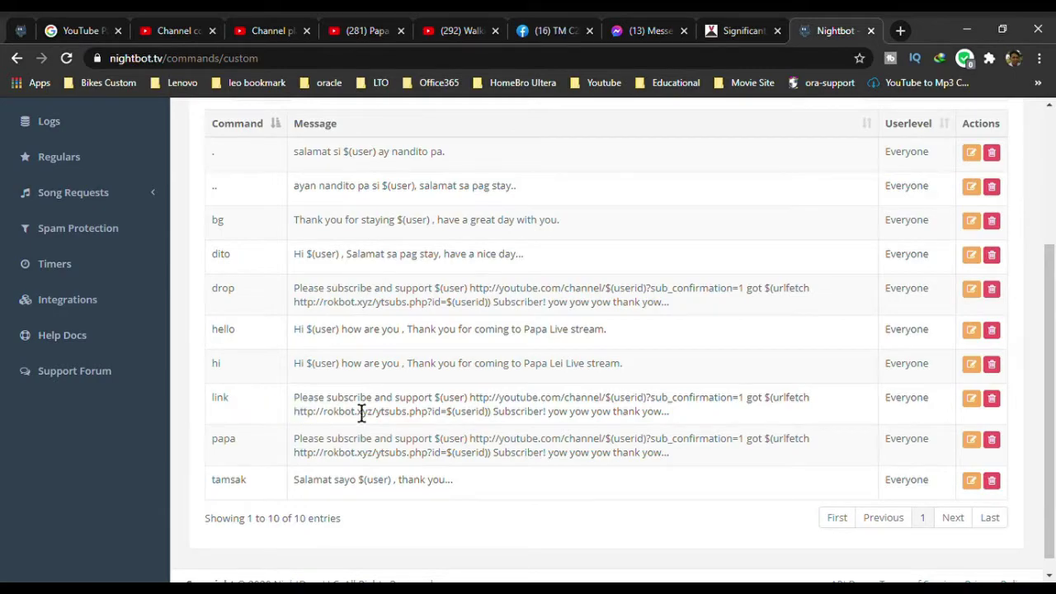
# From the Nightbot Dashboard, have Nightbot join the YouTube channel
pyautogui.scroll(1, 145, 312)
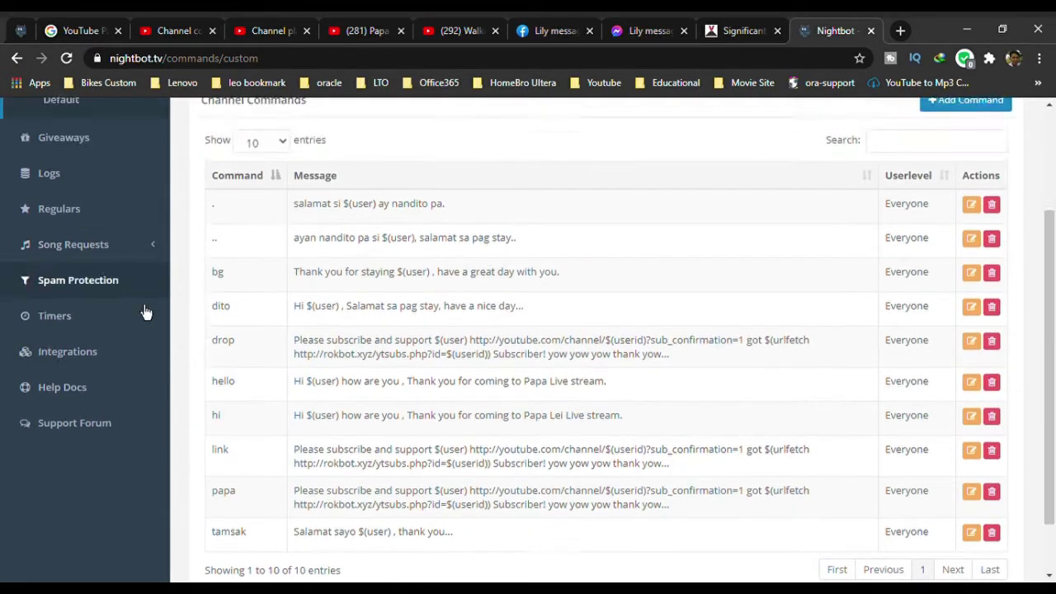
pyautogui.scroll(3, 144, 311)
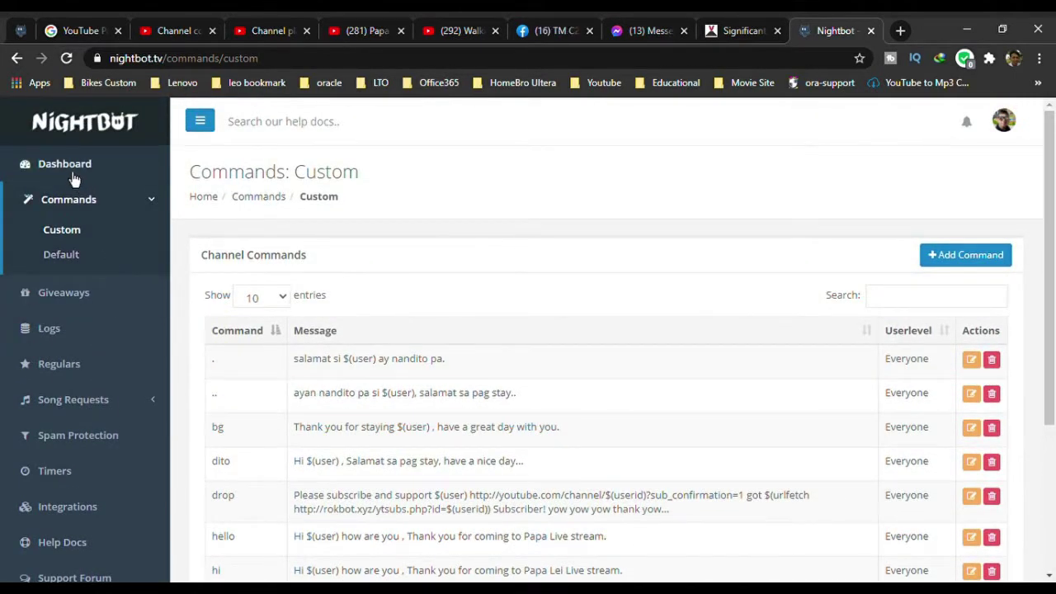
pyautogui.click(66, 165)
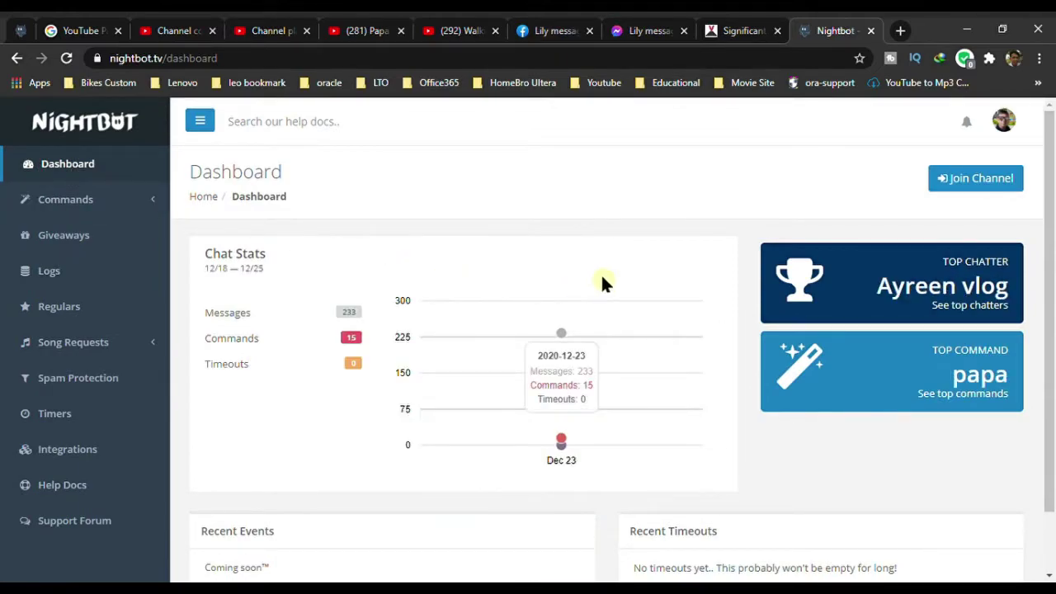
pyautogui.click(969, 190)
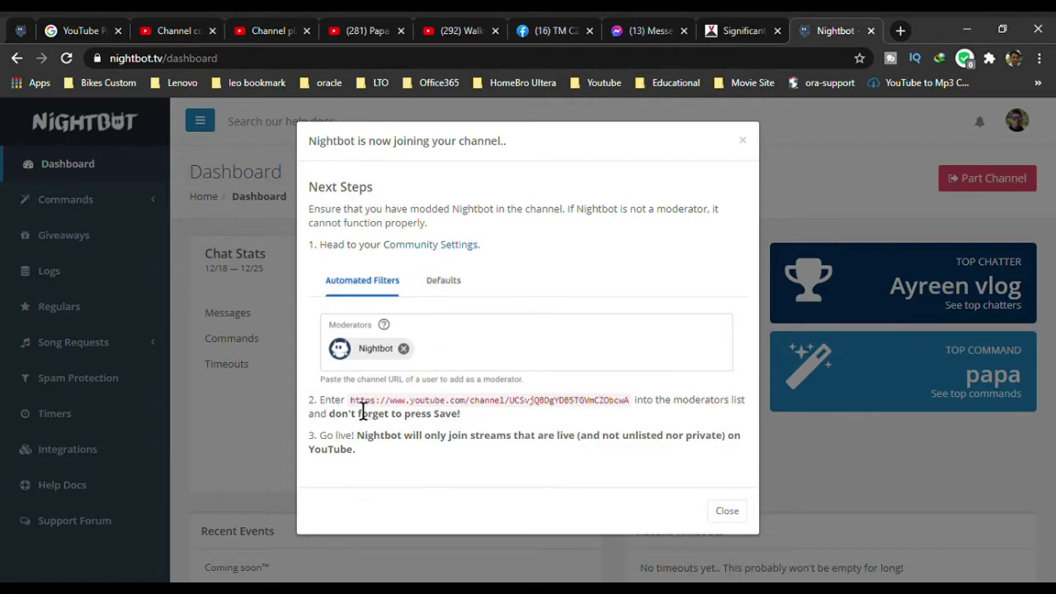
pyautogui.moveTo(366, 405); pyautogui.dragTo(641, 416)
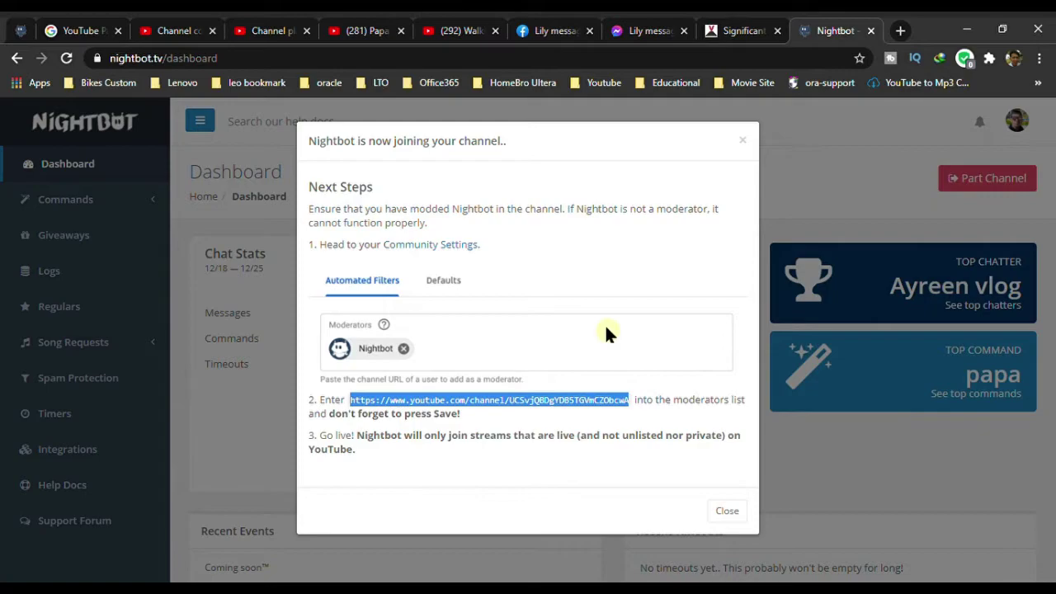
pyautogui.click(436, 246)
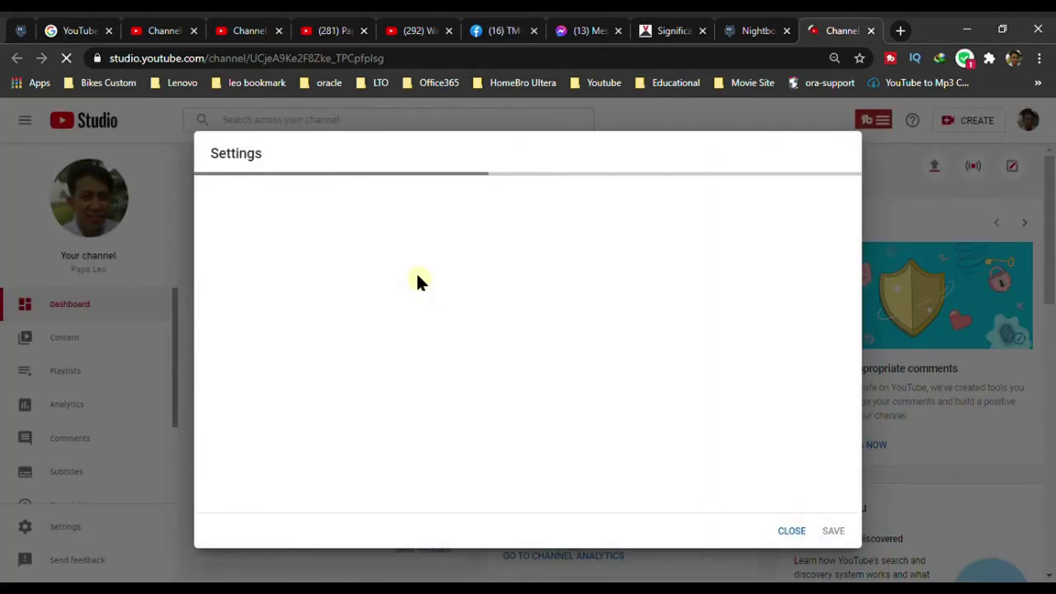
pyautogui.click(706, 344)
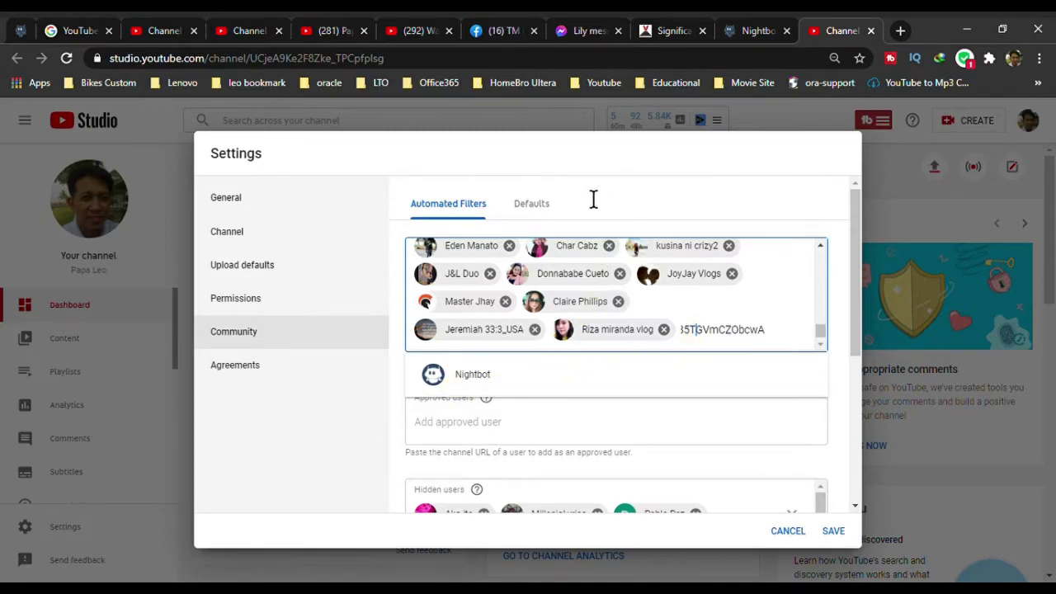
pyautogui.click(756, 31)
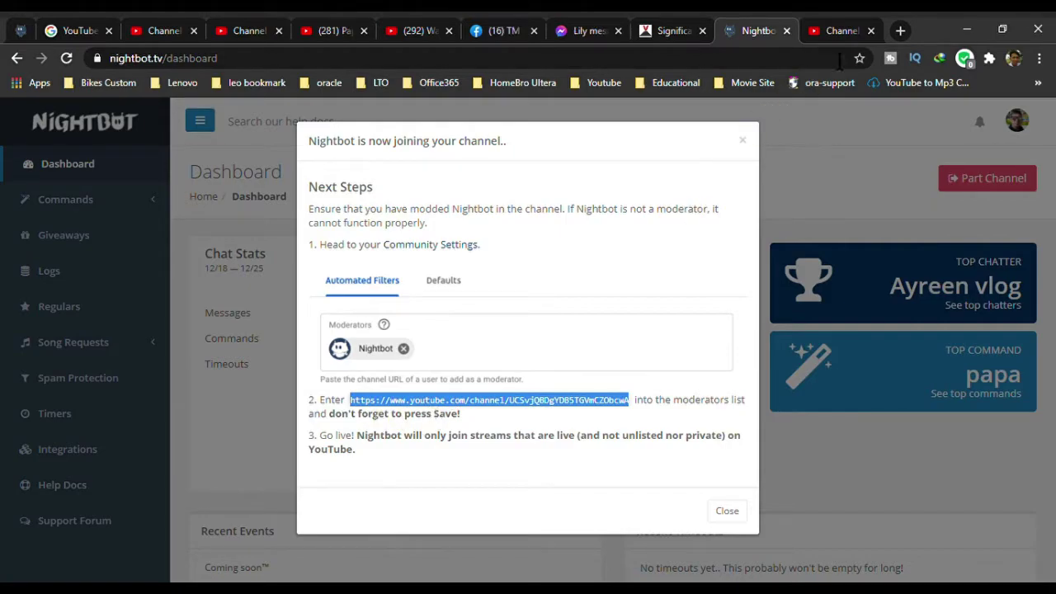
# Back in YouTube Studio, pick the Nightbot suggestion to add it to the moderators list
pyautogui.click(850, 34)
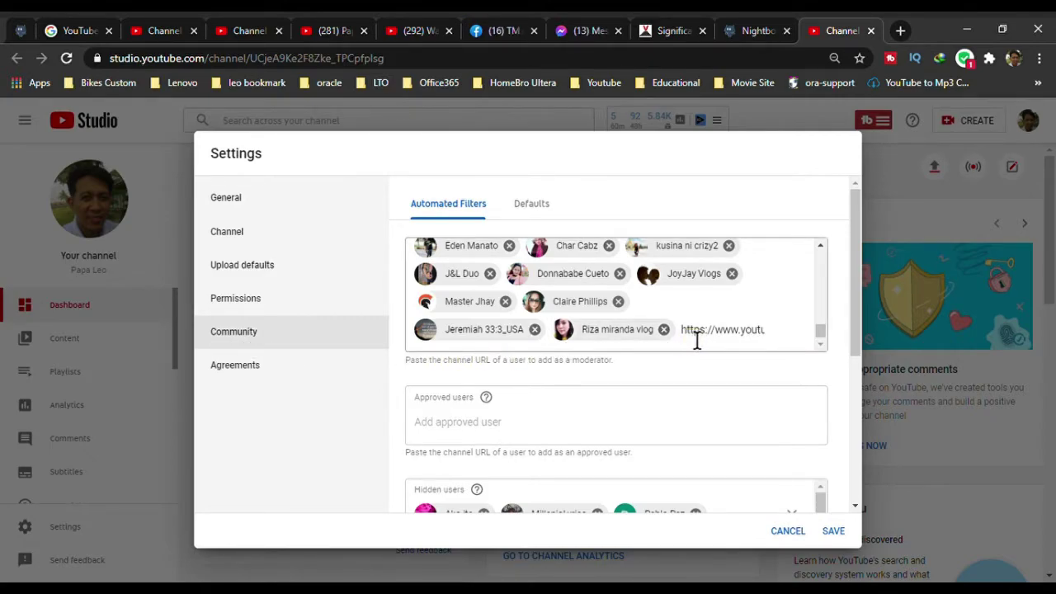
pyautogui.moveTo(807, 342); pyautogui.dragTo(780, 344)
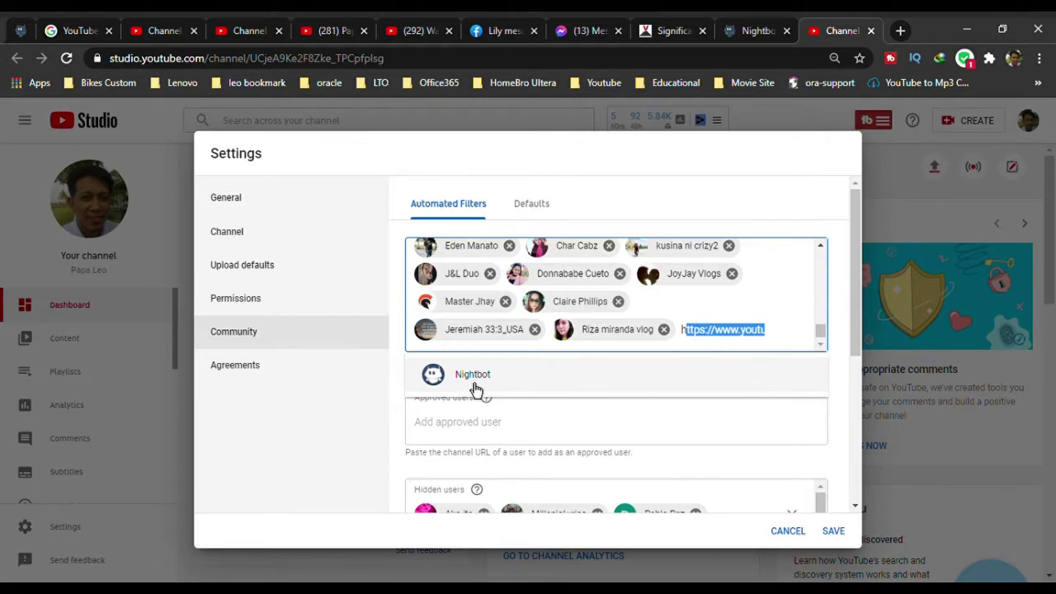
pyautogui.click(473, 382)
pyautogui.scroll(-3, 780, 332)
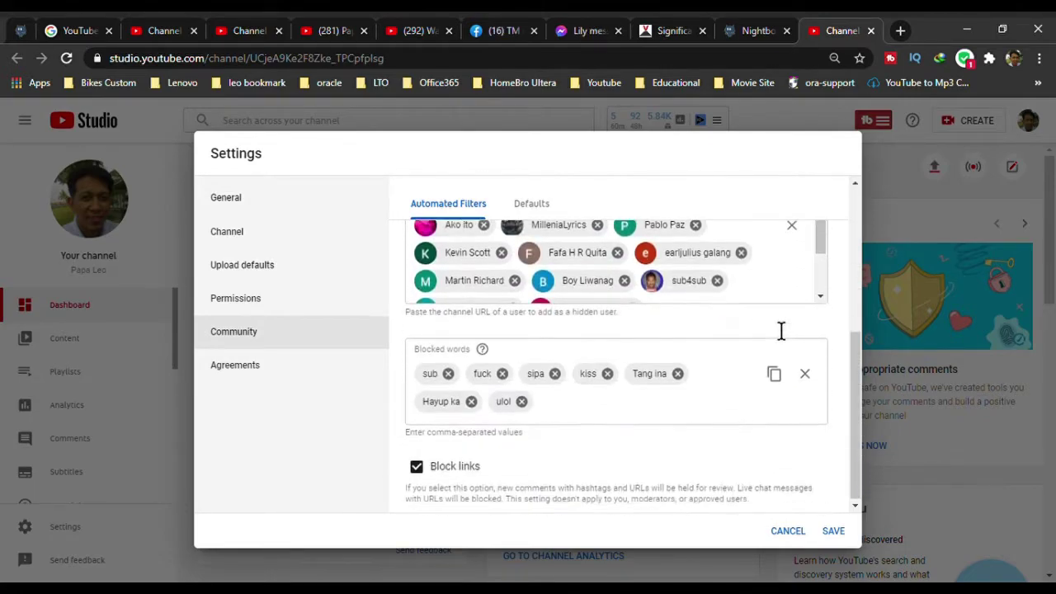
pyautogui.scroll(3, 780, 332)
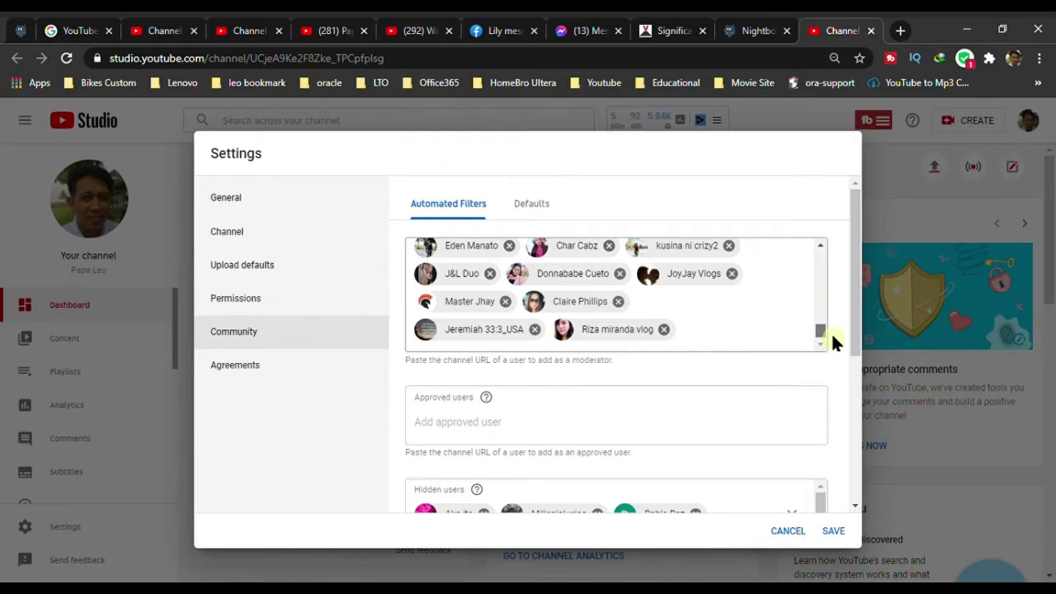
pyautogui.moveTo(831, 332); pyautogui.dragTo(826, 292)
pyautogui.scroll(-2, 590, 293)
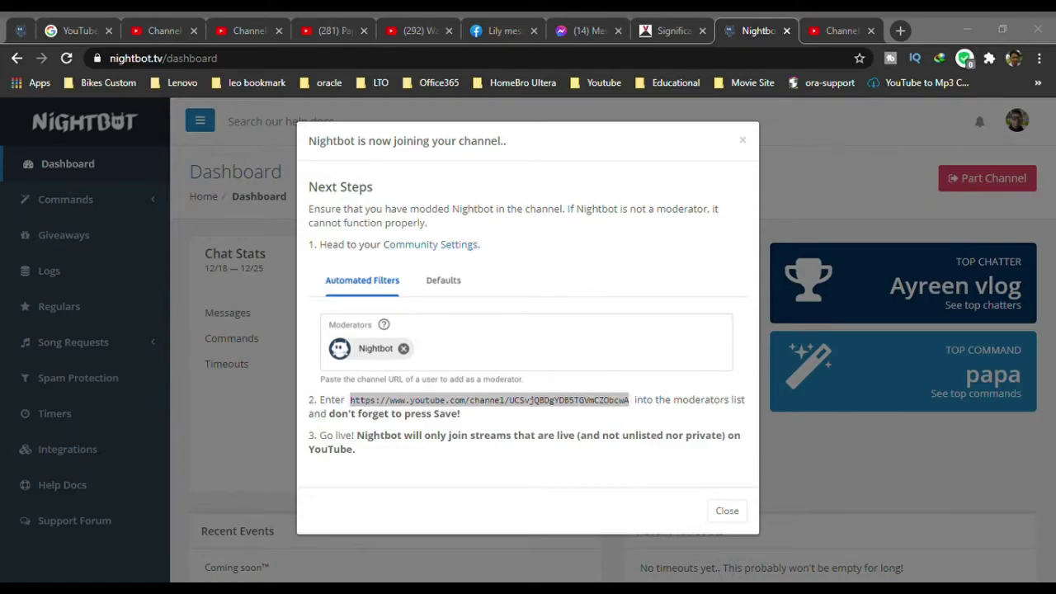
# Close Nightbot's joining notice and open the 'test livestreming fot your nightbot' video
pyautogui.click(306, 553)
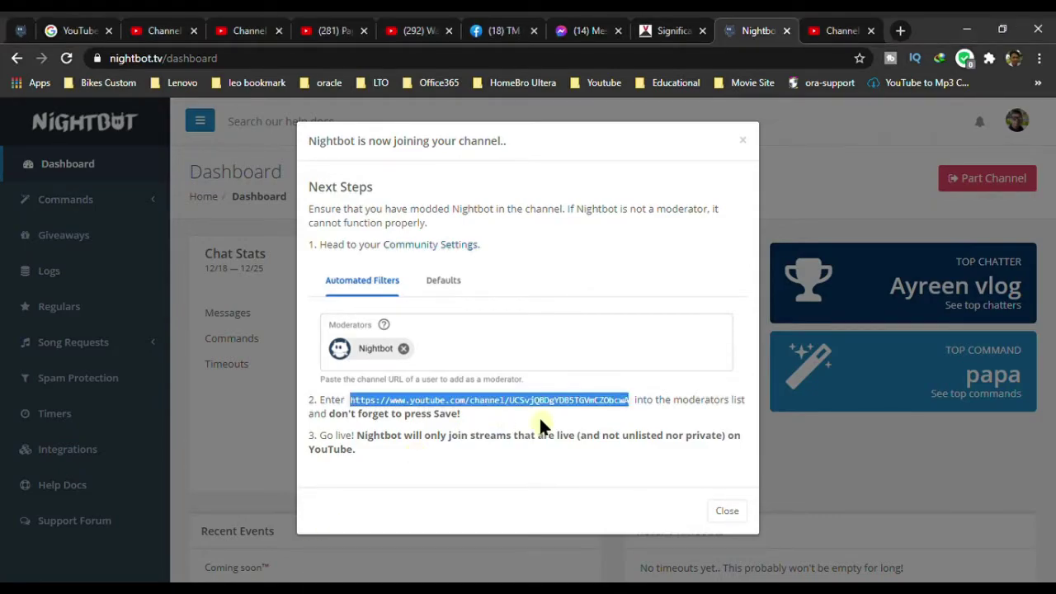
pyautogui.click(742, 141)
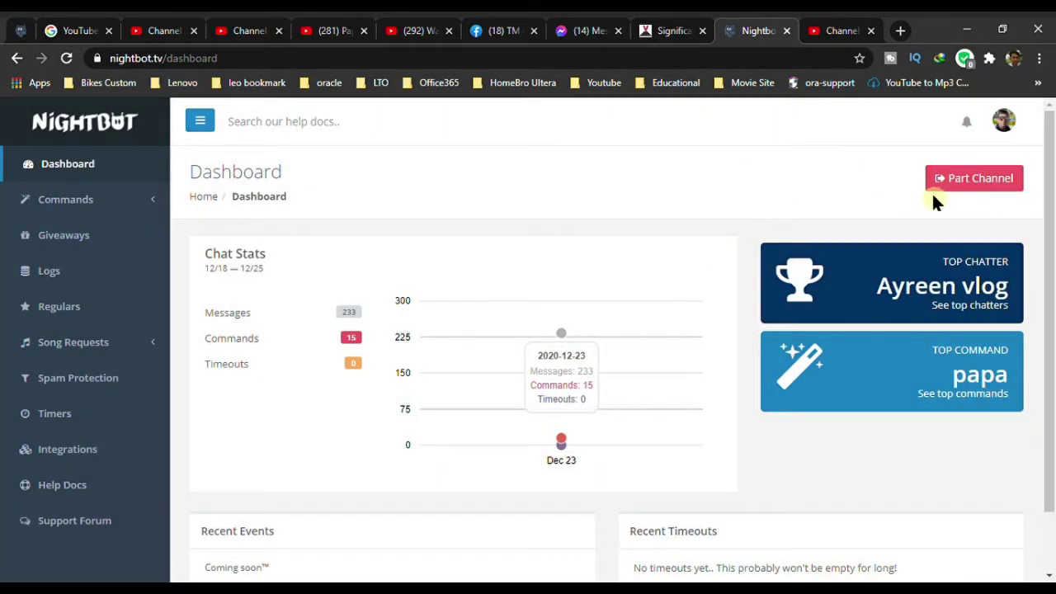
pyautogui.scroll(-1, 966, 159)
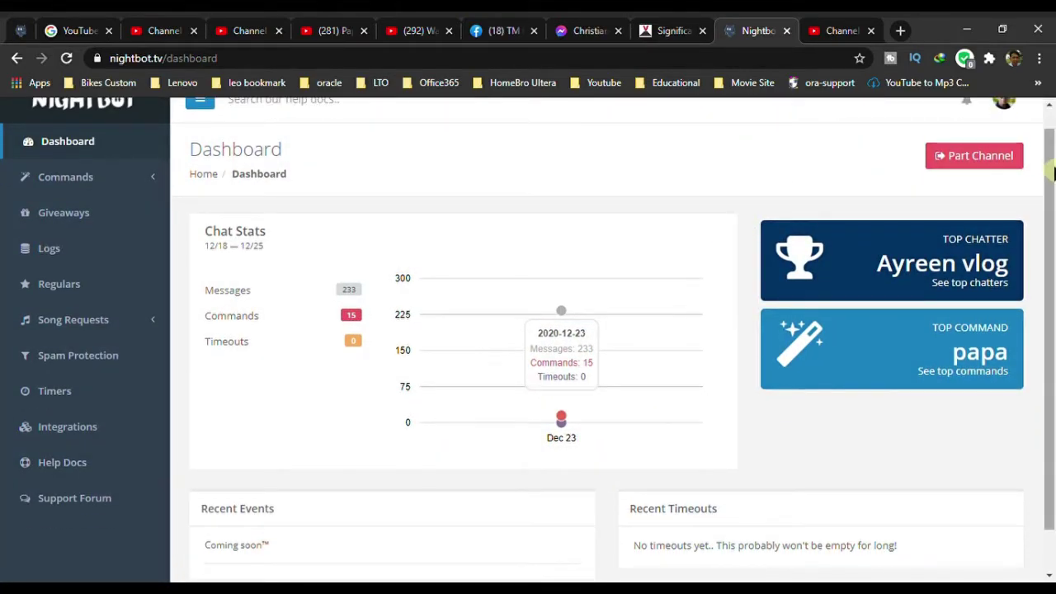
pyautogui.scroll(1, 1024, 194)
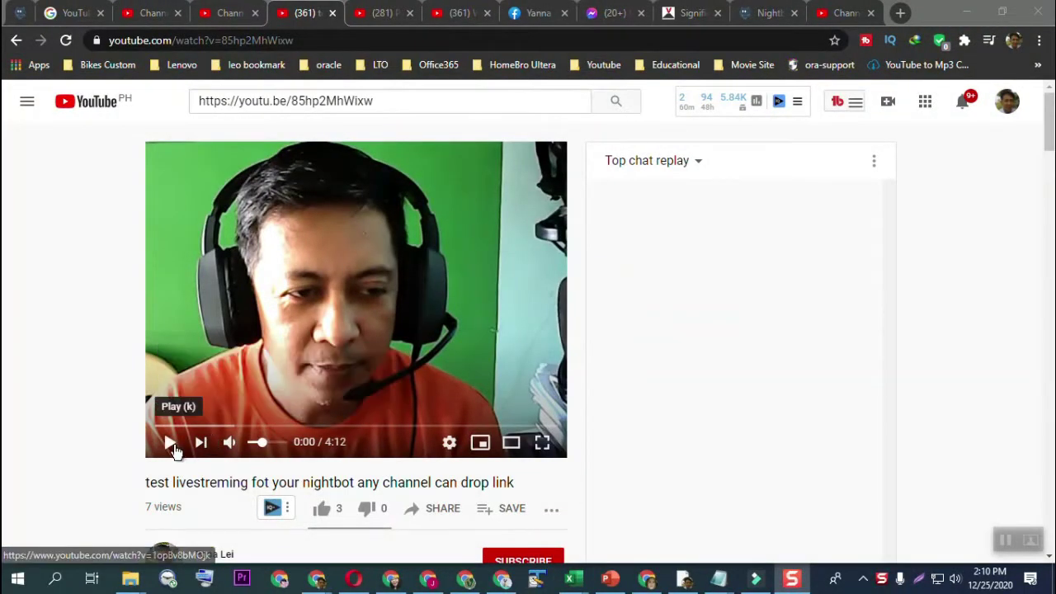
# Play the test stream video with the volume turned up to full
pyautogui.click(170, 446)
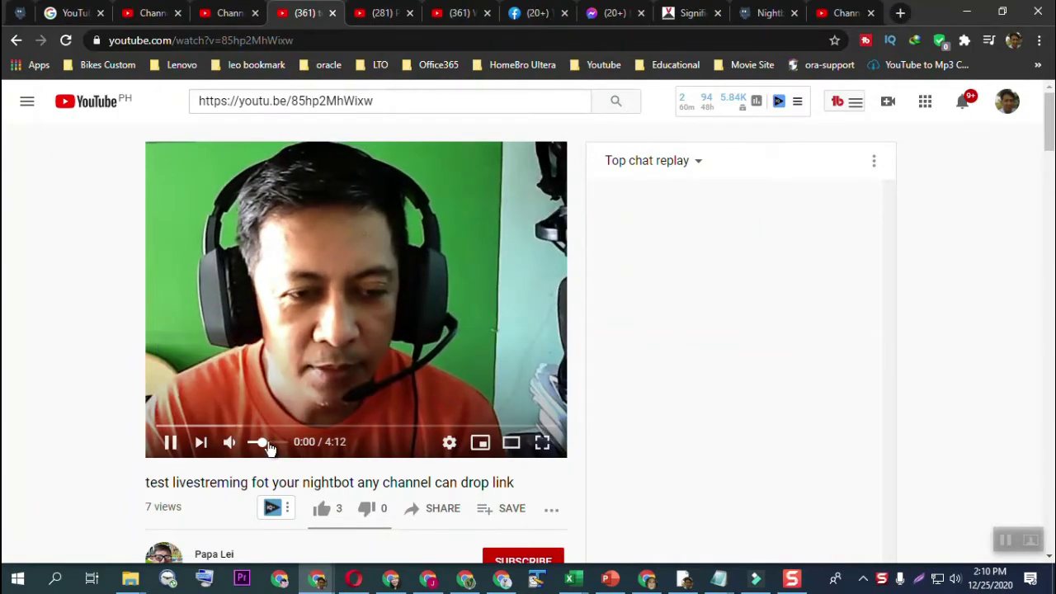
pyautogui.moveTo(268, 447); pyautogui.dragTo(275, 452)
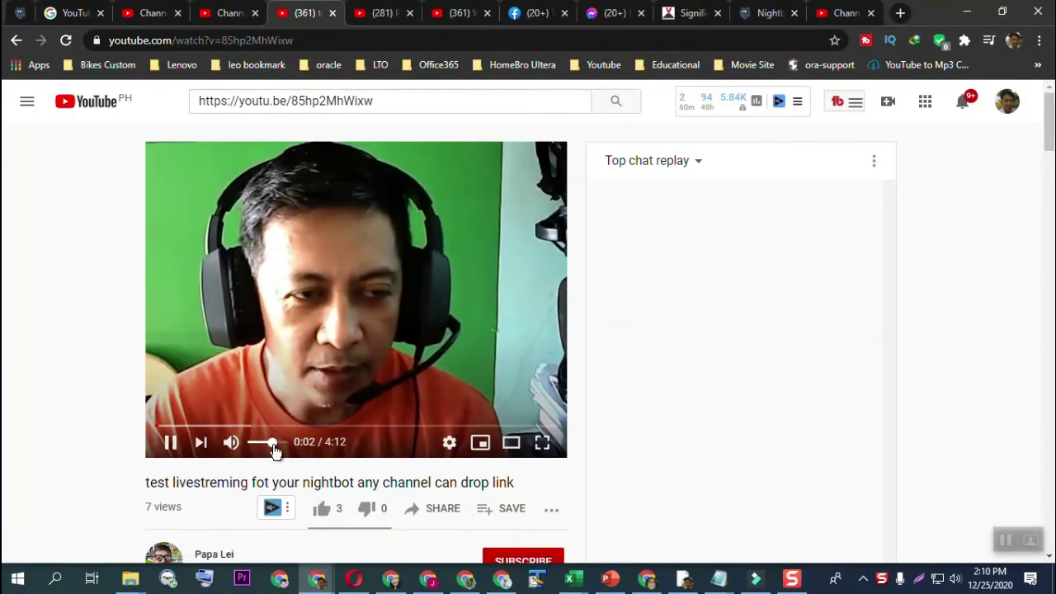